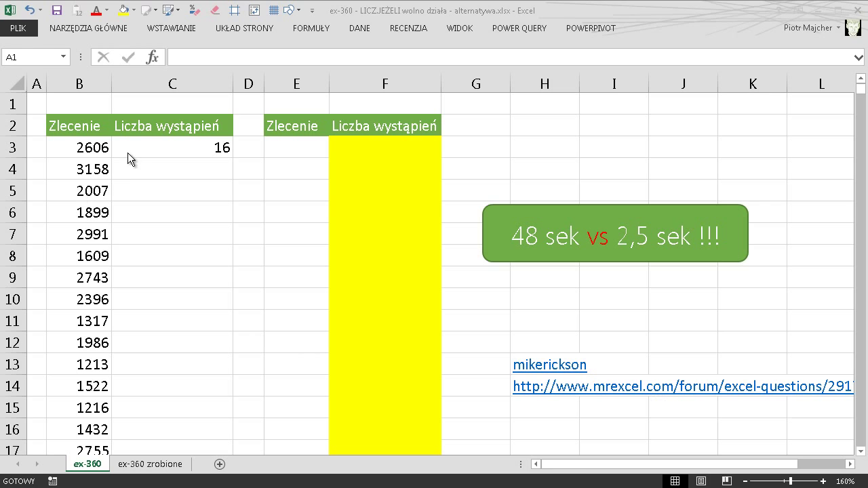
# Select order number B3 and open C3's =LICZ.JEŻELI($B$3:$B$20000;B3) formula for editing
pyautogui.click(79, 148)
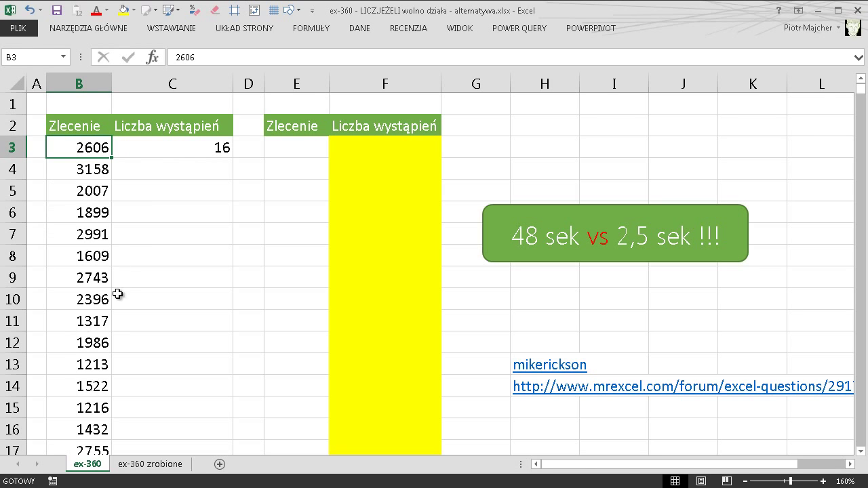
pyautogui.doubleClick(168, 147)
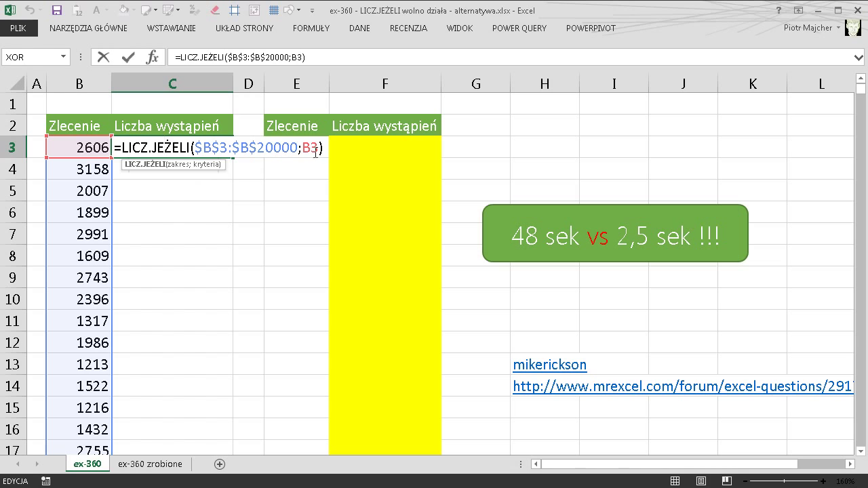
# Confirm C3's LICZ.JEŻELI formula and fill it down column C across all 19998 rows
pyautogui.press('Return')
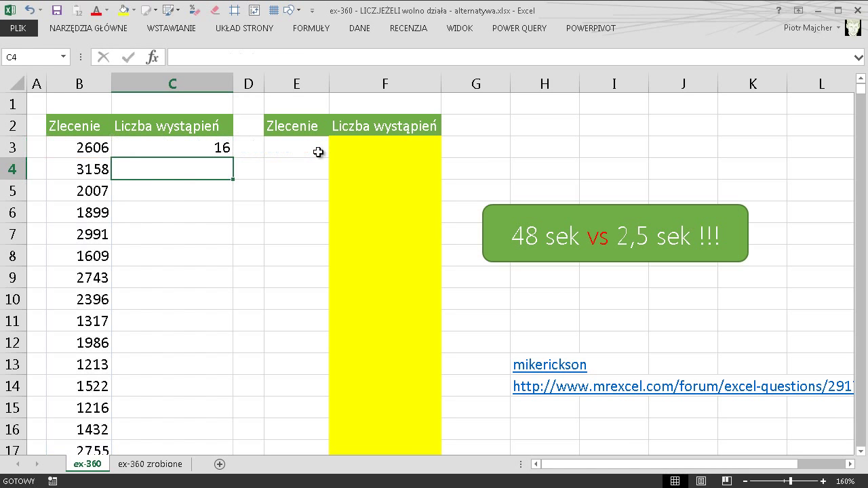
pyautogui.click(229, 149)
pyautogui.doubleClick(233, 157)
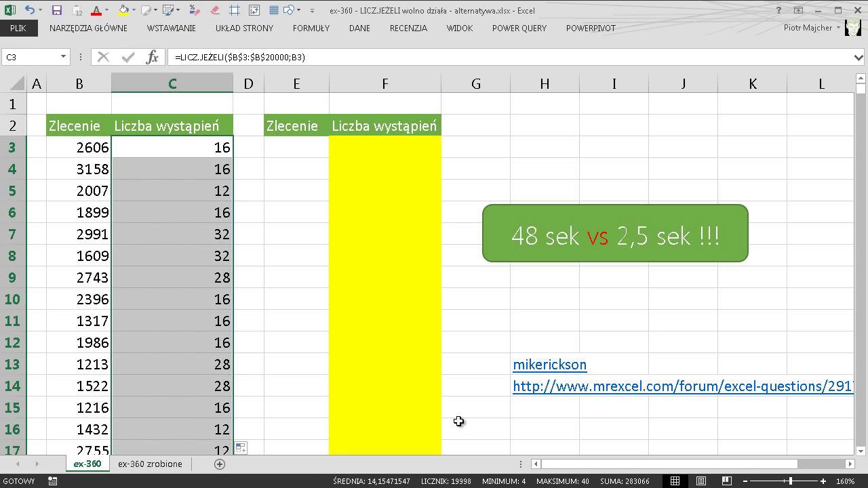
pyautogui.click(181, 147)
pyautogui.click(177, 212)
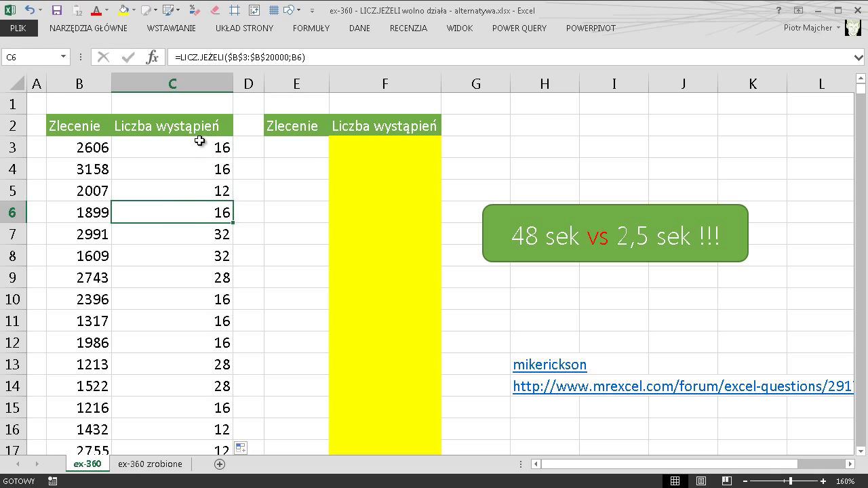
pyautogui.doubleClick(191, 152)
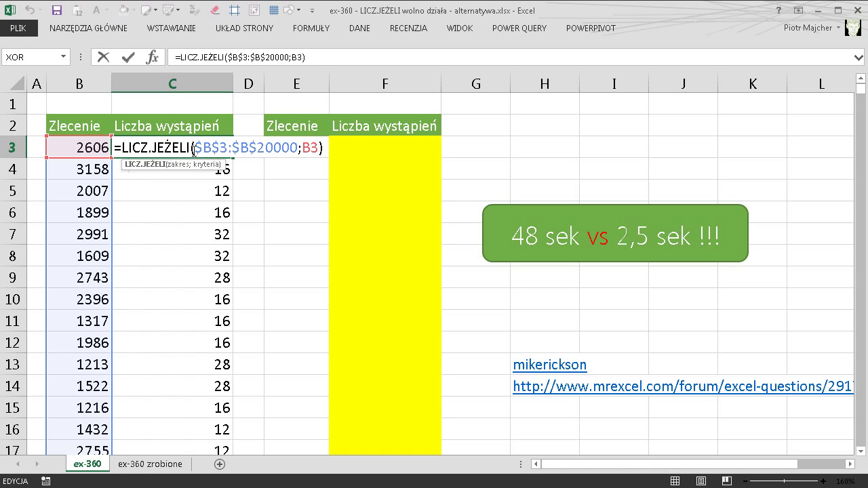
pyautogui.press('Escape')
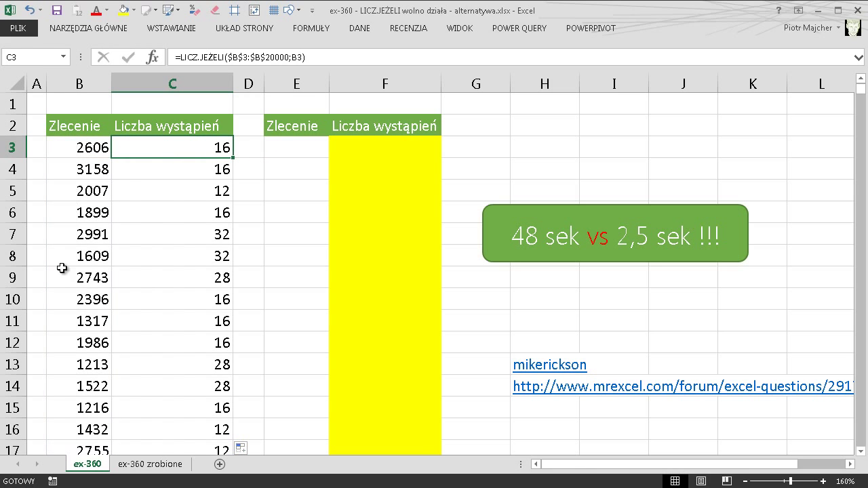
pyautogui.click(70, 210)
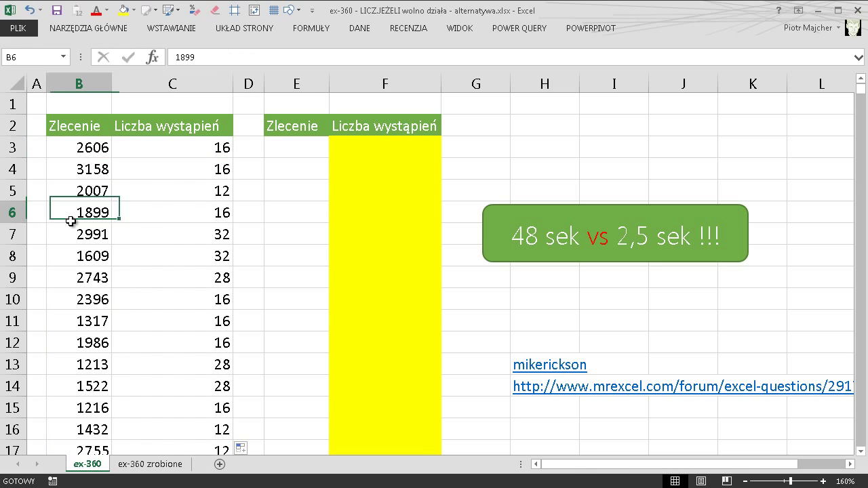
pyautogui.hotkey('ctrl', '2')
pyautogui.moveTo(194, 129)
pyautogui.mouseDown()
pyautogui.moveTo(168, 463)
pyautogui.moveTo(203, 125)
pyautogui.mouseUp()
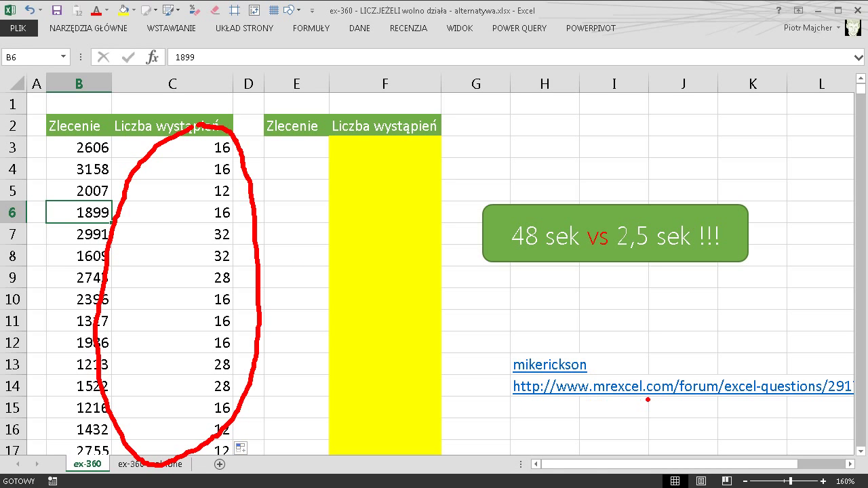
pyautogui.moveTo(535, 344)
pyautogui.mouseDown()
pyautogui.moveTo(606, 373)
pyautogui.moveTo(520, 337)
pyautogui.mouseUp()
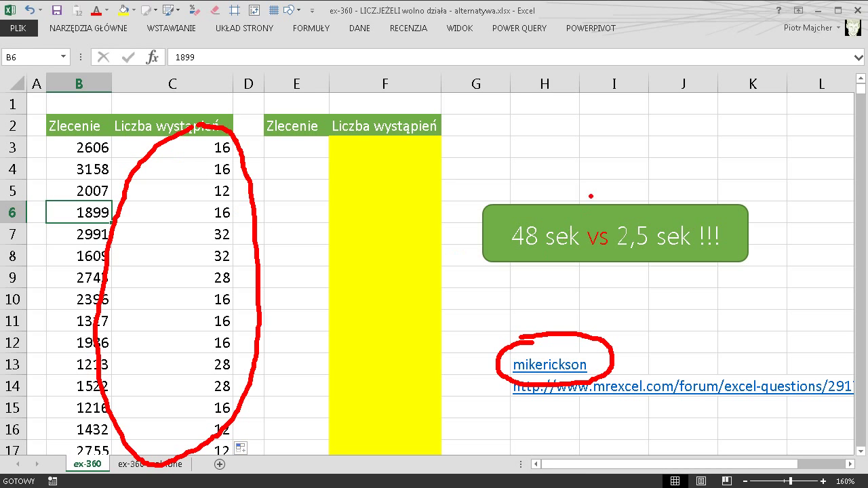
pyautogui.moveTo(602, 173)
pyautogui.mouseDown()
pyautogui.moveTo(500, 289)
pyautogui.moveTo(795, 239)
pyautogui.moveTo(592, 174)
pyautogui.mouseUp()
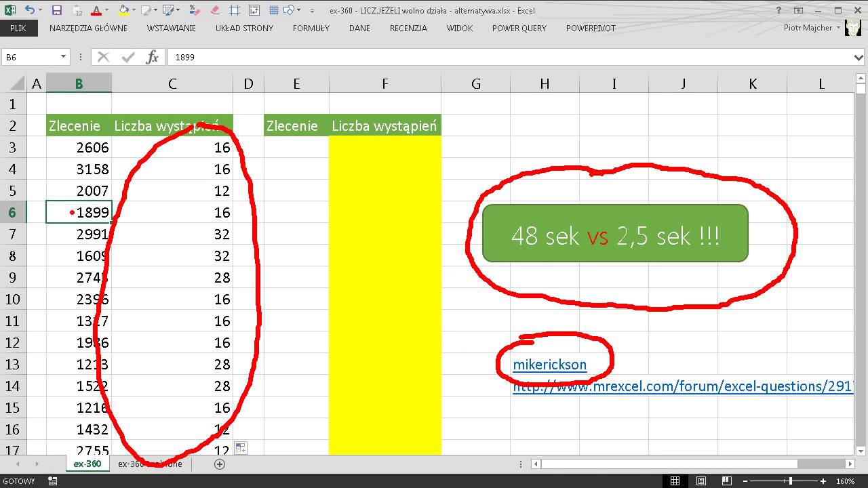
# Copy all order numbers from B3 downward and paste them into column E starting at E3
pyautogui.press('Escape')
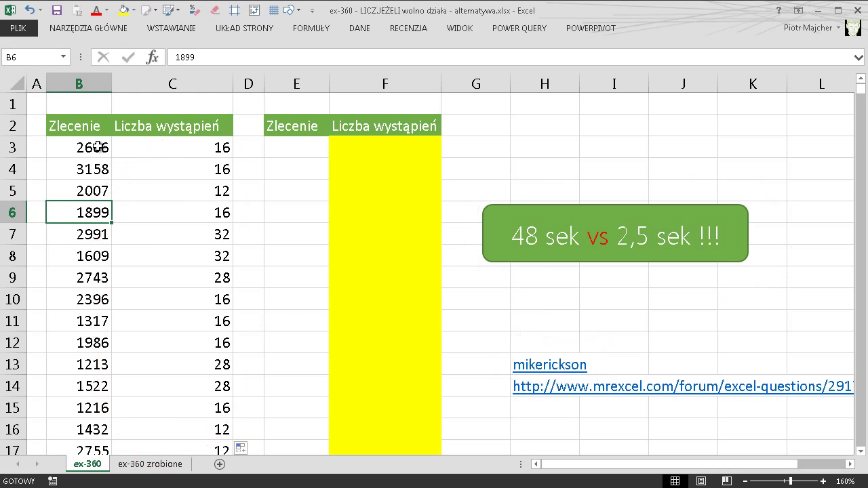
pyautogui.click(98, 146)
pyautogui.hotkey('ctrl', 'shift', 'Down')
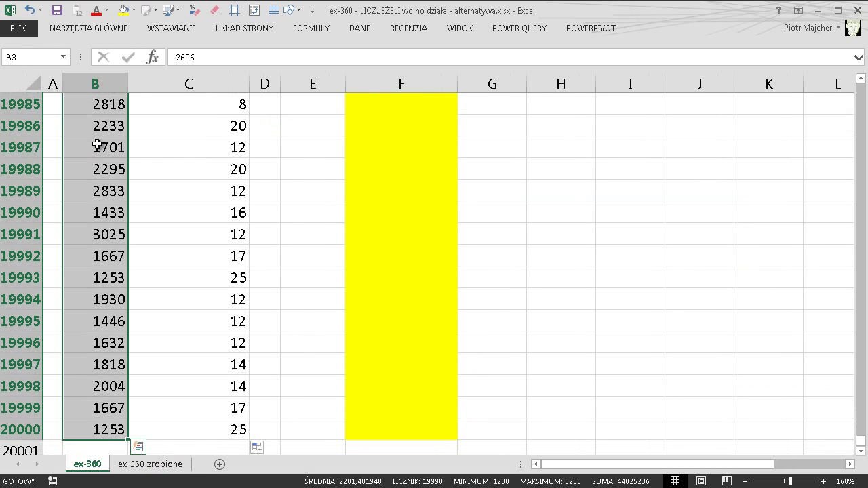
pyautogui.hotkey('ctrl', 'c')
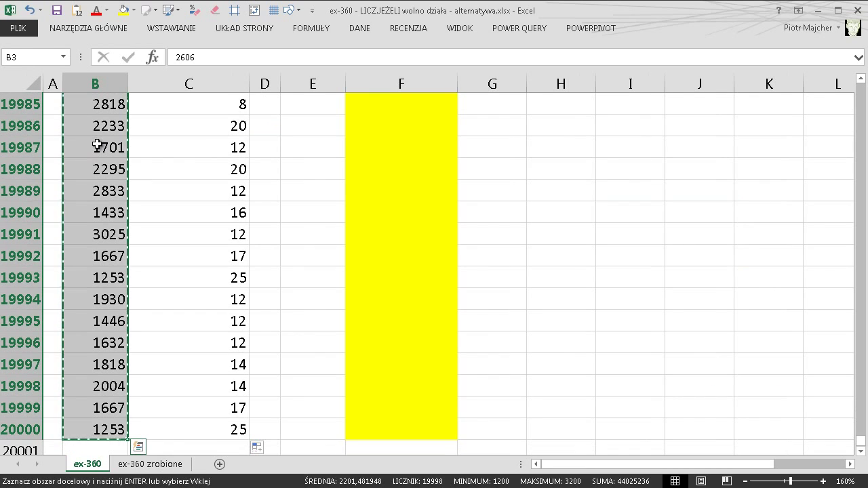
pyautogui.hotkey('ctrl', 'BackSpace')
pyautogui.press('Right')
pyautogui.press('Right')
pyautogui.press('Right')
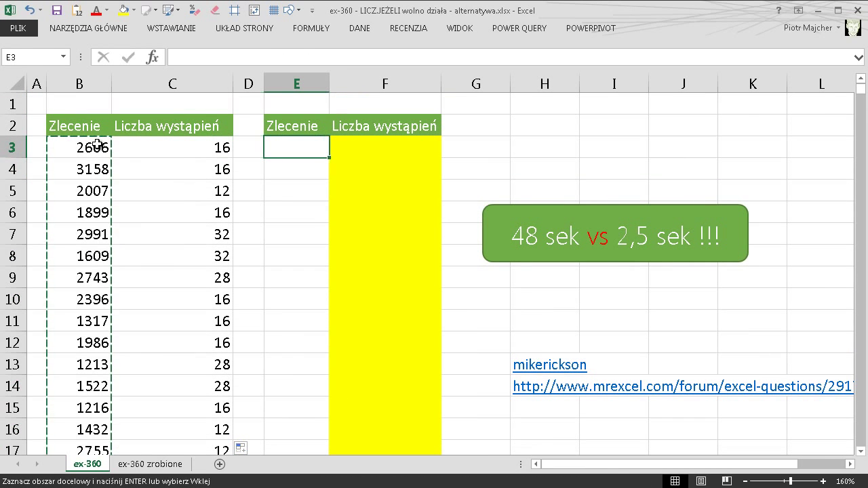
pyautogui.hotkey('ctrl', 'v')
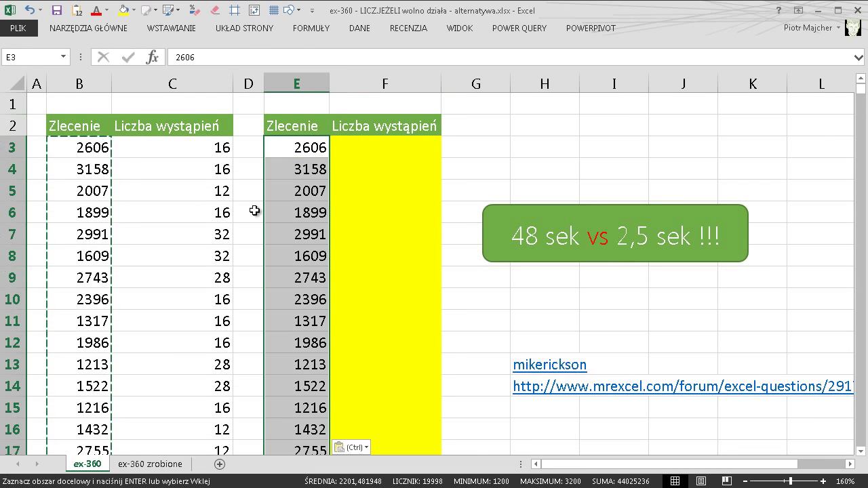
# Sort the pasted column E order numbers from smallest to largest, starting at 1200
pyautogui.click(306, 232)
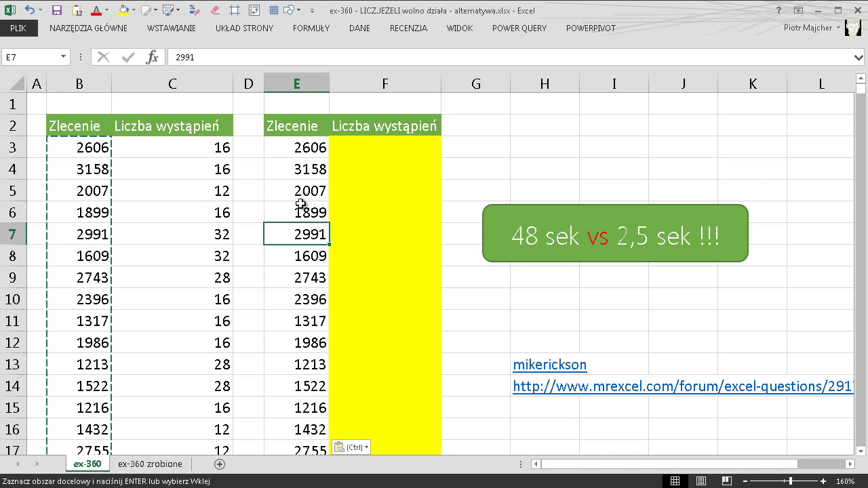
pyautogui.rightClick(304, 214)
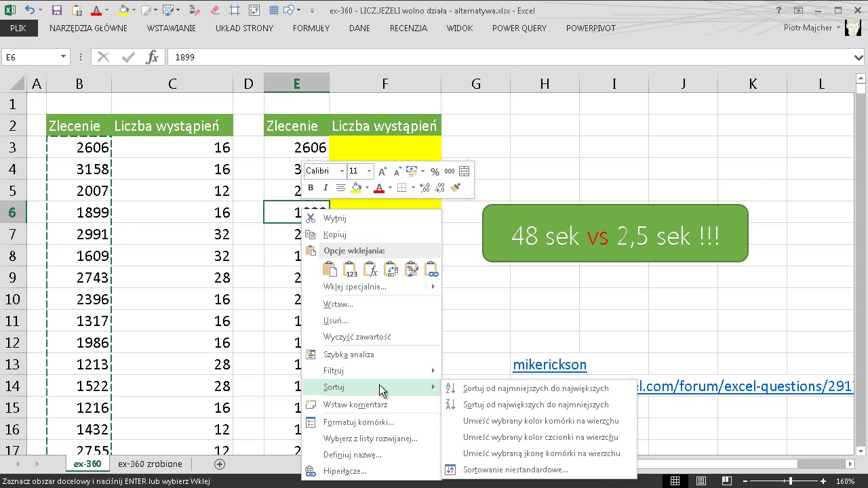
pyautogui.press('Escape')
pyautogui.press('Escape')
pyautogui.hotkey('ctrl', 'z')
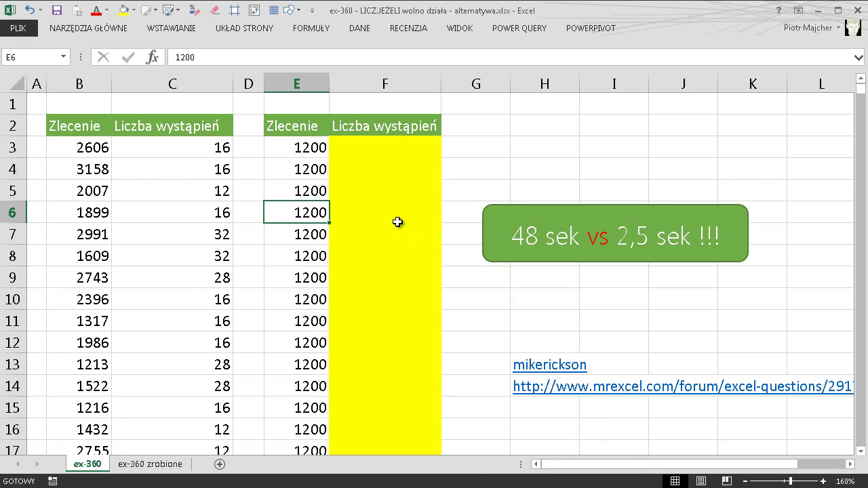
pyautogui.click(385, 147)
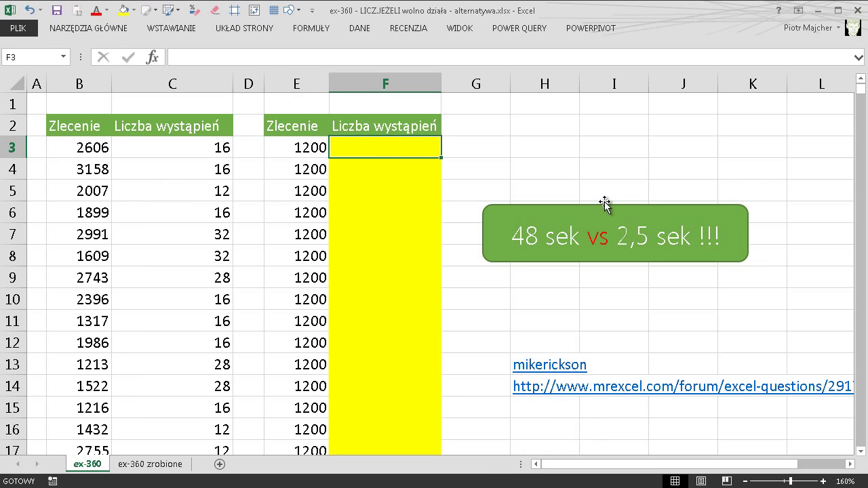
# Start F3 with =PODAJ.POZYCJĘ(E3; and select the lookup range from E3 down to row 20000
pyautogui.write('=')
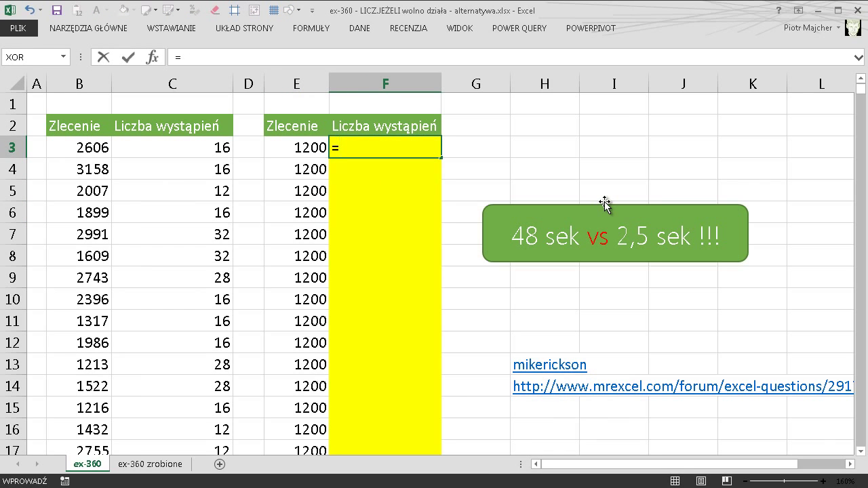
pyautogui.write('pod')
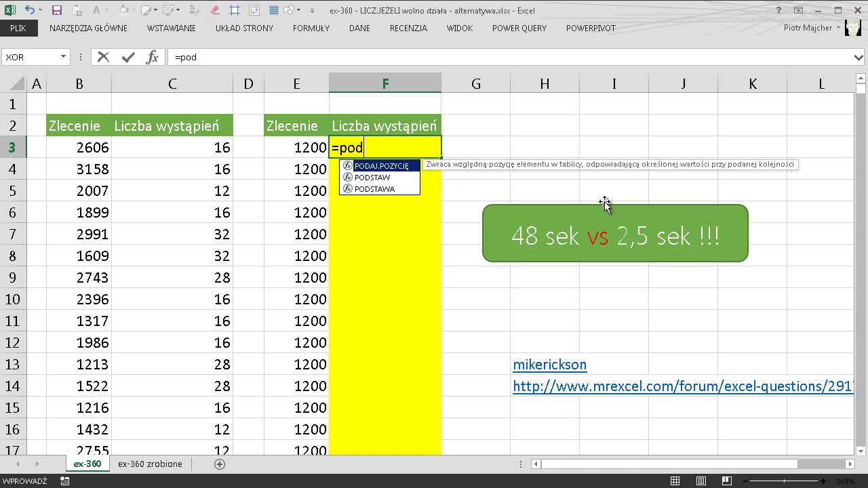
pyautogui.press('Tab')
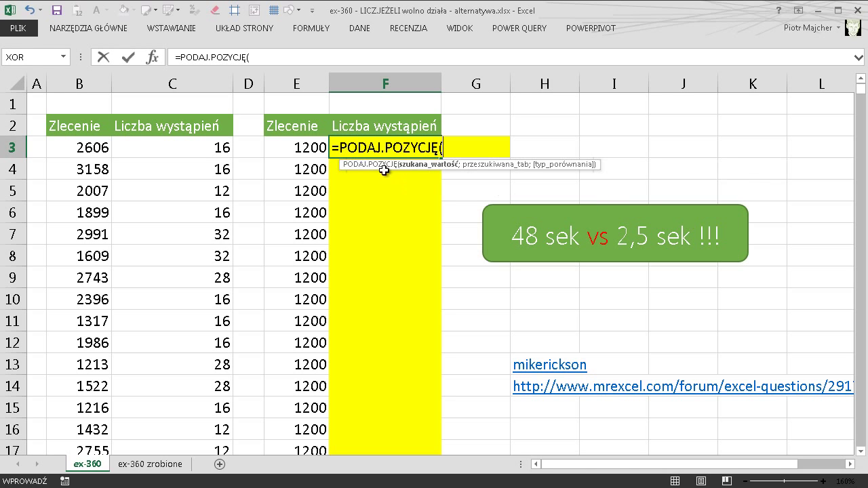
pyautogui.click(304, 150)
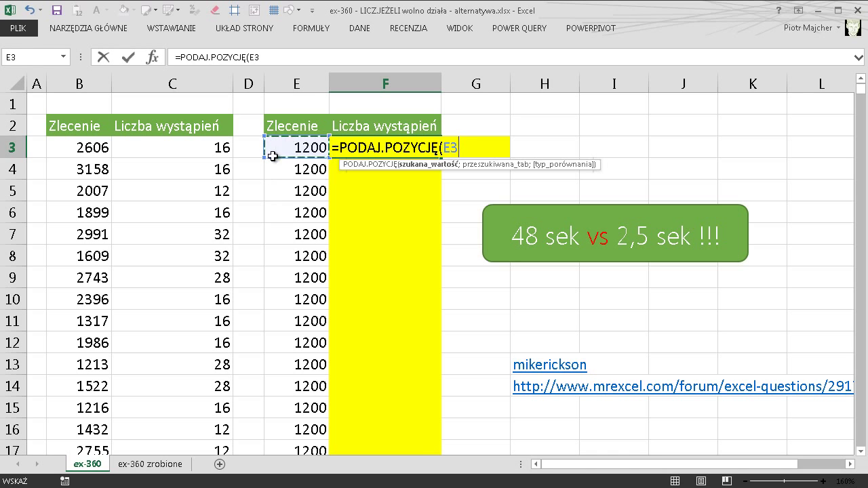
pyautogui.write(';')
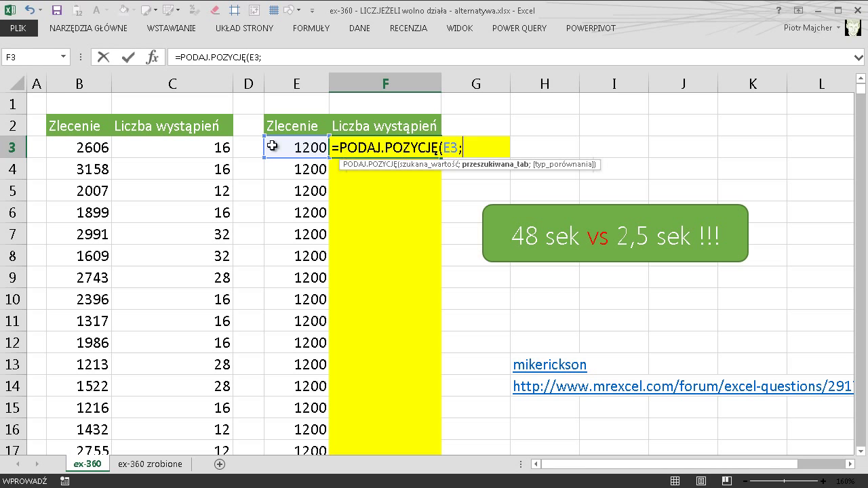
pyautogui.click(298, 149)
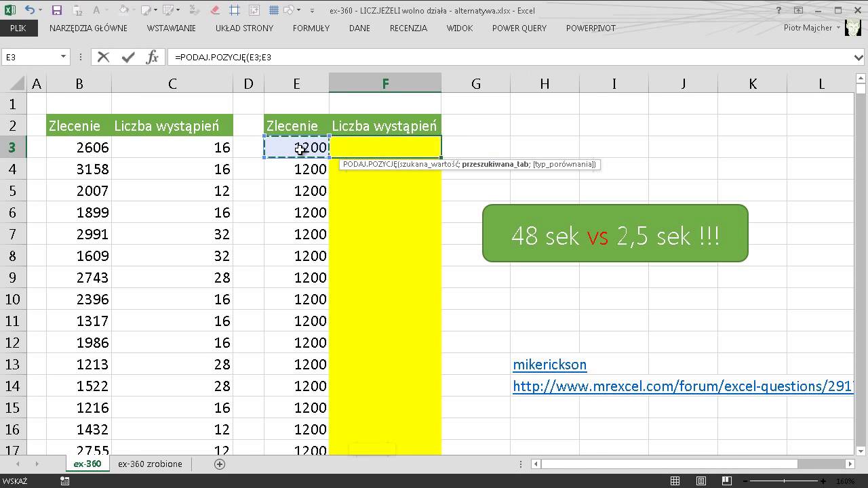
pyautogui.hotkey('ctrl', 'shift', 'Down')
pyautogui.hotkey('ctrl', 'BackSpace')
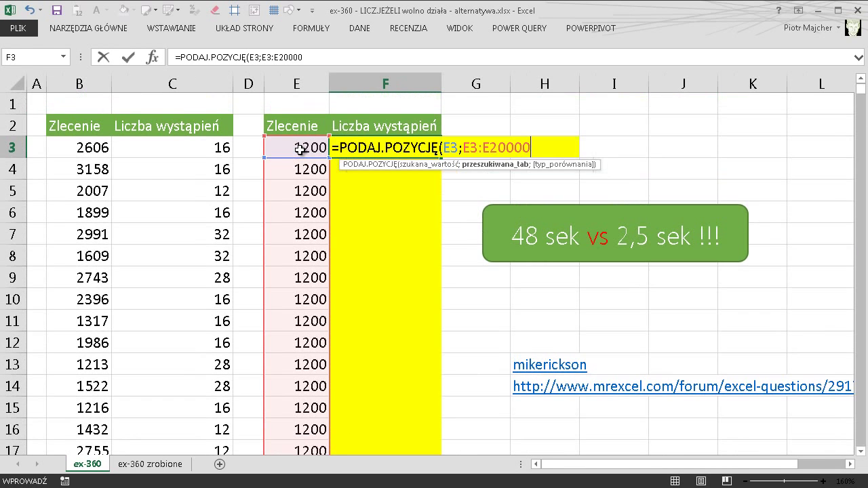
pyautogui.press('F4')
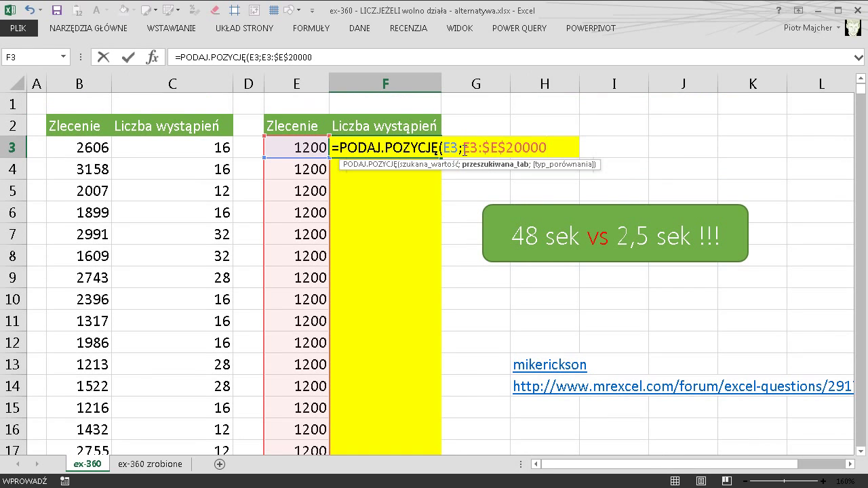
# Lock the range as $E$3:$E$20000, finish with match type 1, and confirm it evaluates to 16
pyautogui.moveTo(464, 147); pyautogui.dragTo(494, 147)
pyautogui.write('$E$')
pyautogui.click(572, 147)
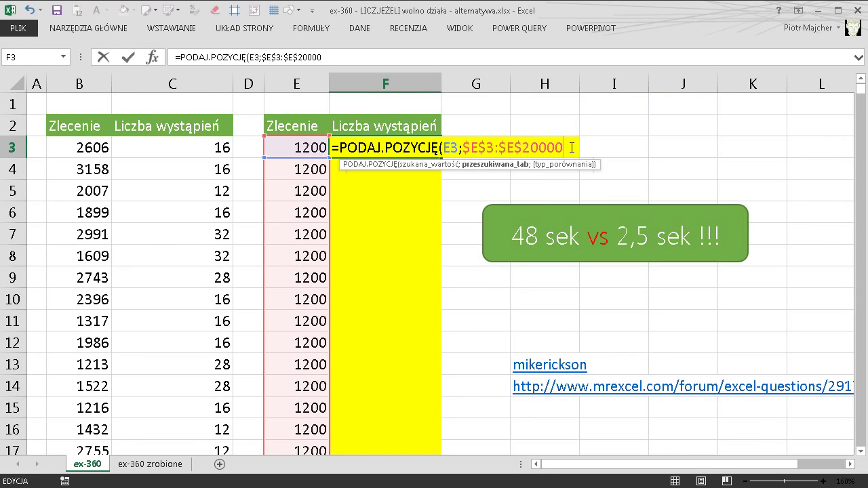
pyautogui.write(';1')
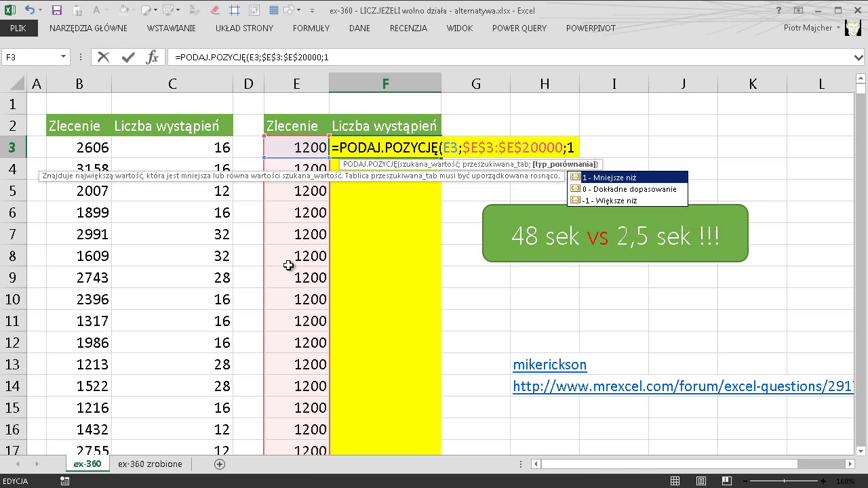
pyautogui.write(')')
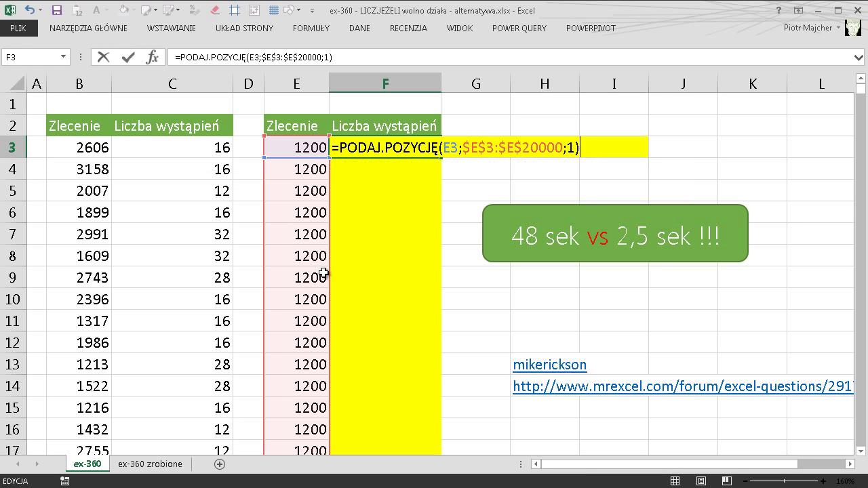
pyautogui.press('F9')
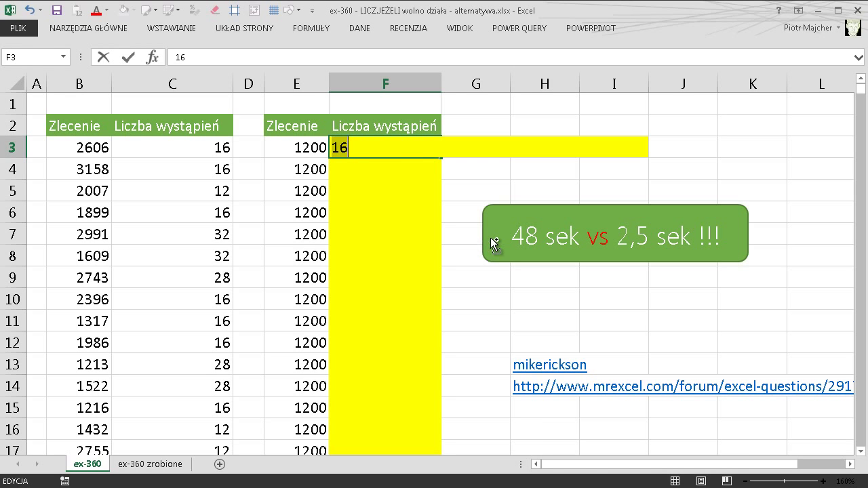
pyautogui.hotkey('ctrl', 'z')
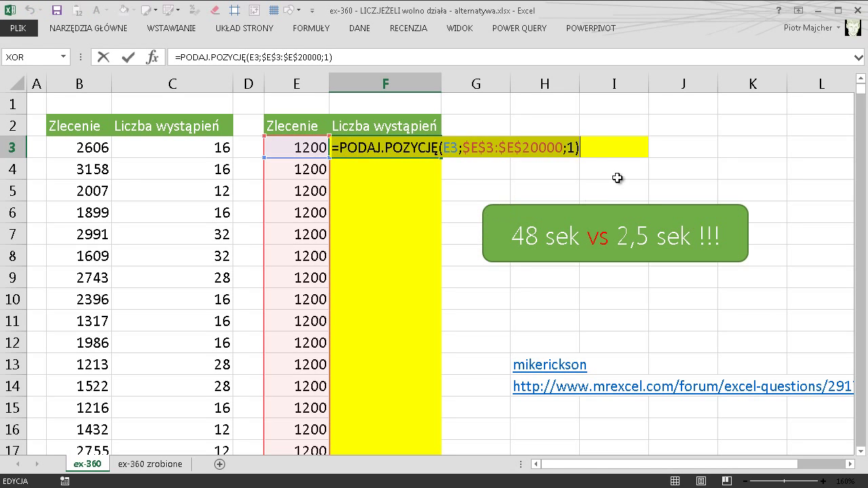
# Append a subtracted -PODAJ.POZYCJĘ(E3;$E$3:$E$20000 lookup to the F3 formula
pyautogui.click(598, 147)
pyautogui.write('-')
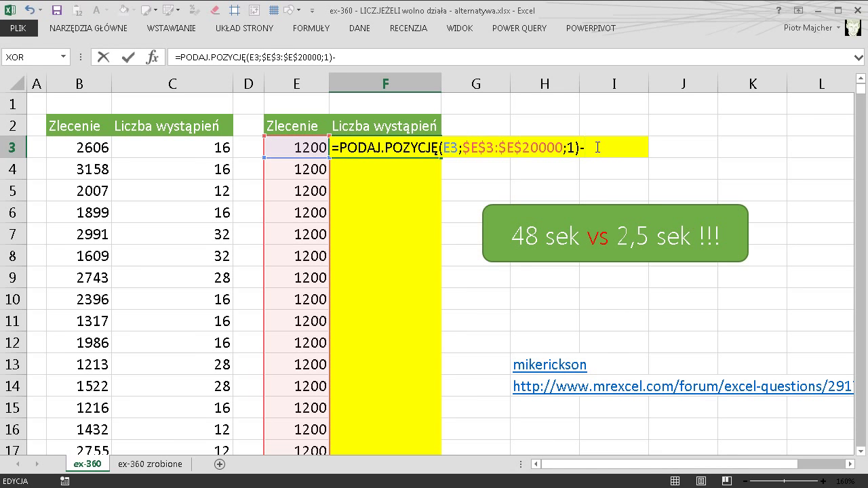
pyautogui.write('poda')
pyautogui.press('Tab')
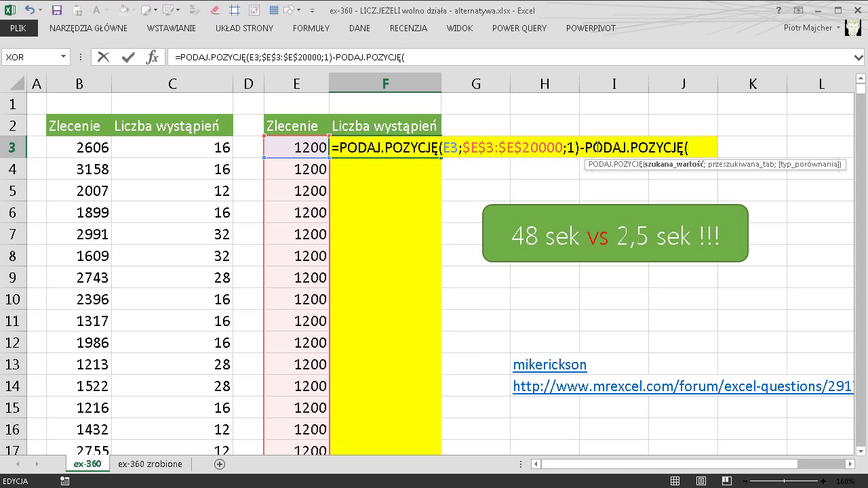
pyautogui.click(316, 149)
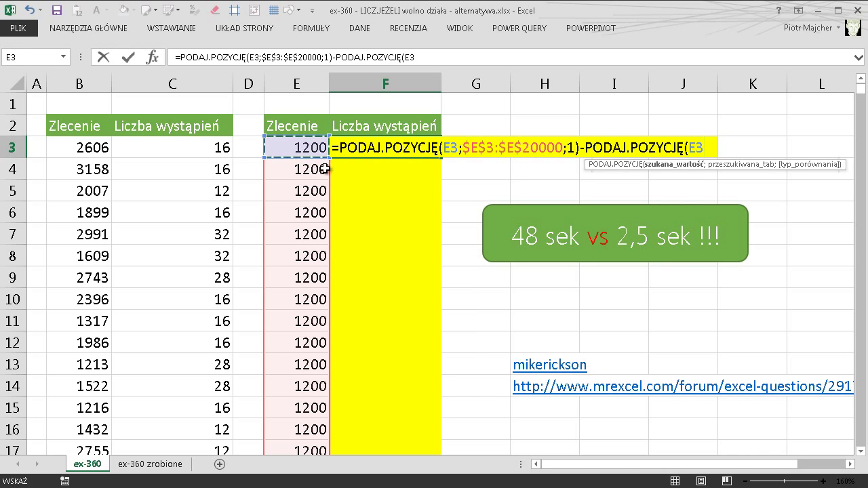
pyautogui.write(';')
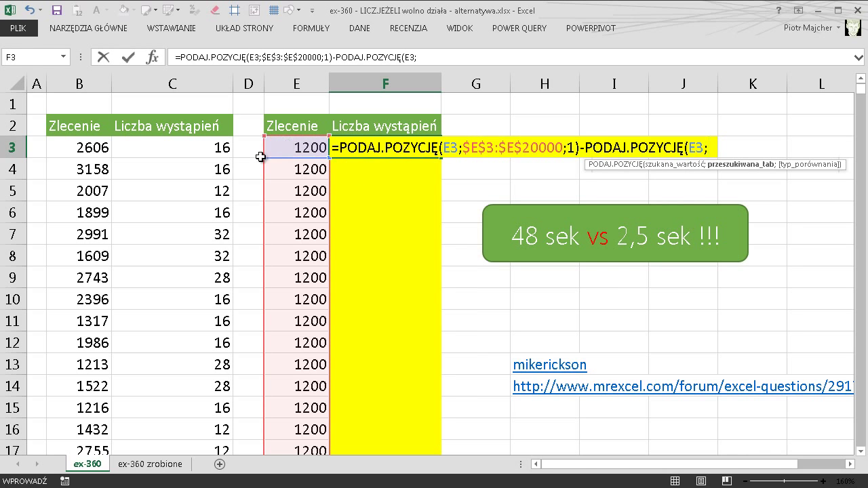
pyautogui.click(286, 148)
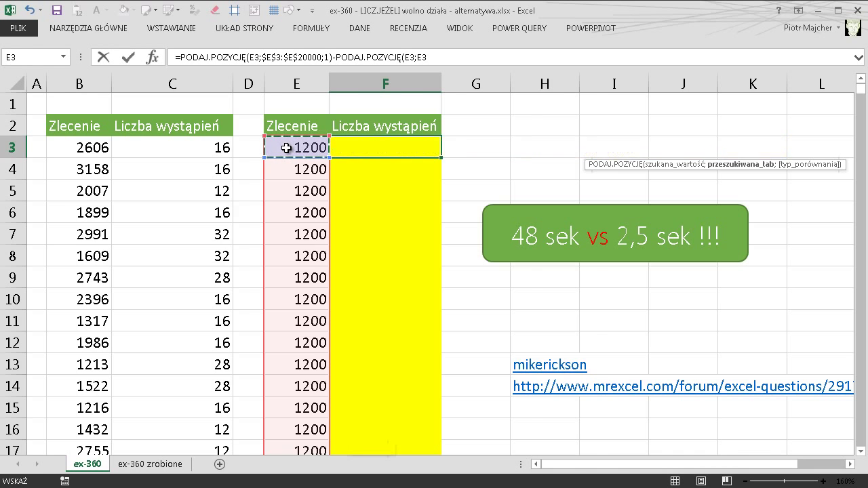
pyautogui.hotkey('ctrl', 'shift', 'Down')
pyautogui.press('F4')
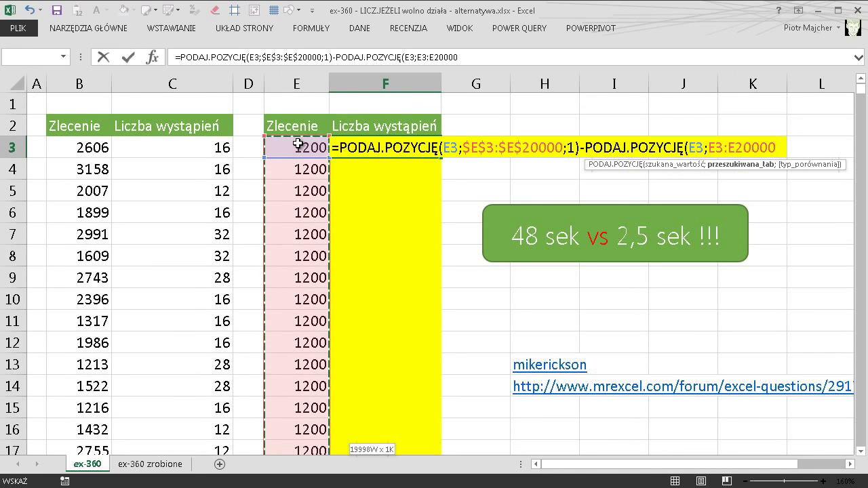
# Give the second lookup exact match 0, close it, and add +1 to finish the formula
pyautogui.write(';')
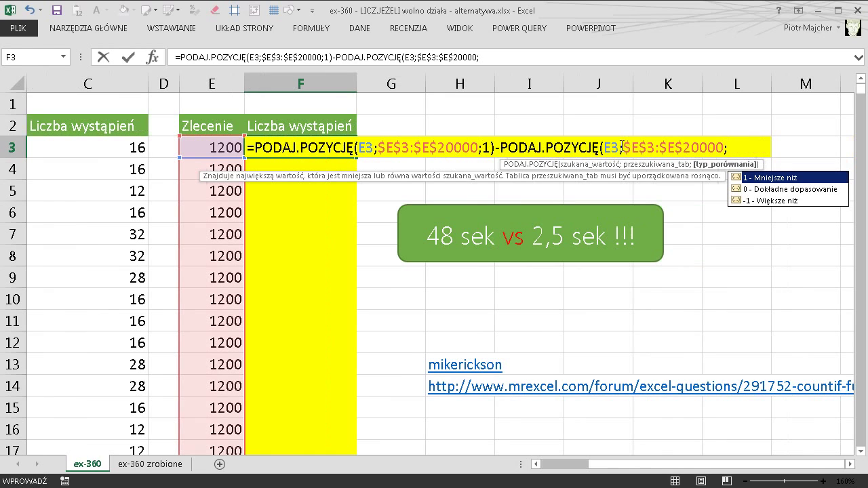
pyautogui.doubleClick(757, 190)
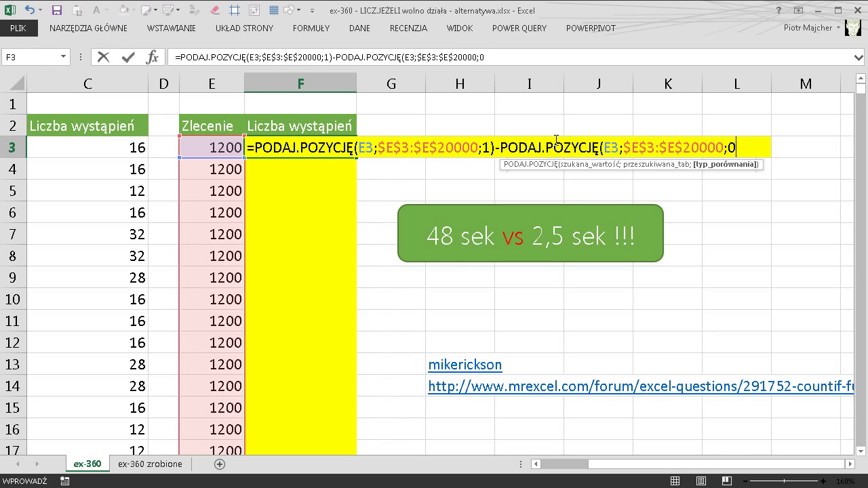
pyautogui.write(')')
pyautogui.moveTo(259, 144)
pyautogui.mouseDown()
pyautogui.moveTo(496, 151)
pyautogui.moveTo(742, 144)
pyautogui.mouseUp()
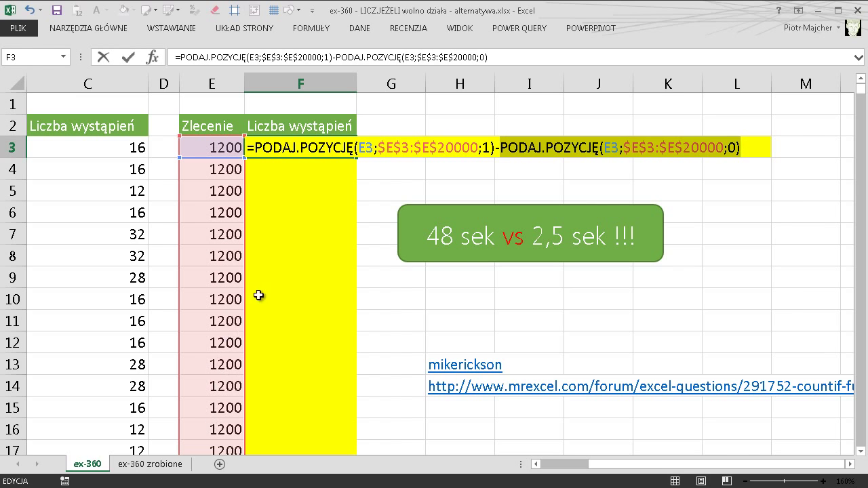
pyautogui.click(757, 145)
pyautogui.write('+1')
# Commit F3's formula, showing 16, and fill it down all 19998 rows of column F
pyautogui.press('Return')
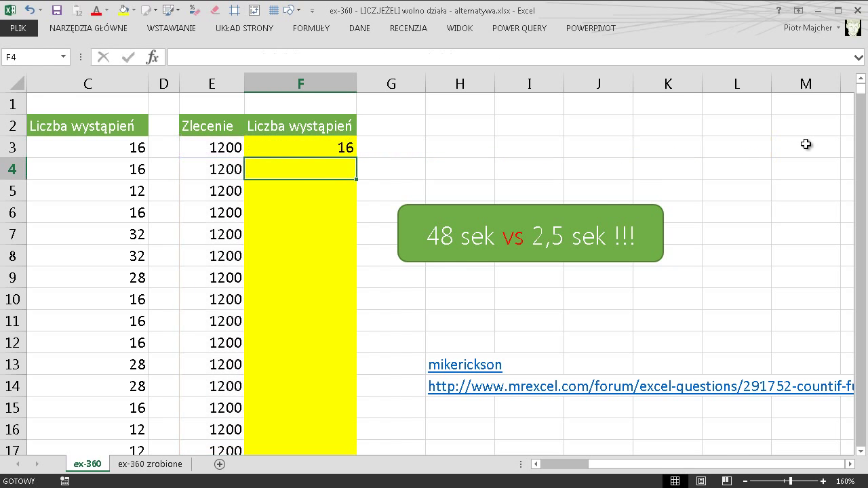
pyautogui.click(350, 150)
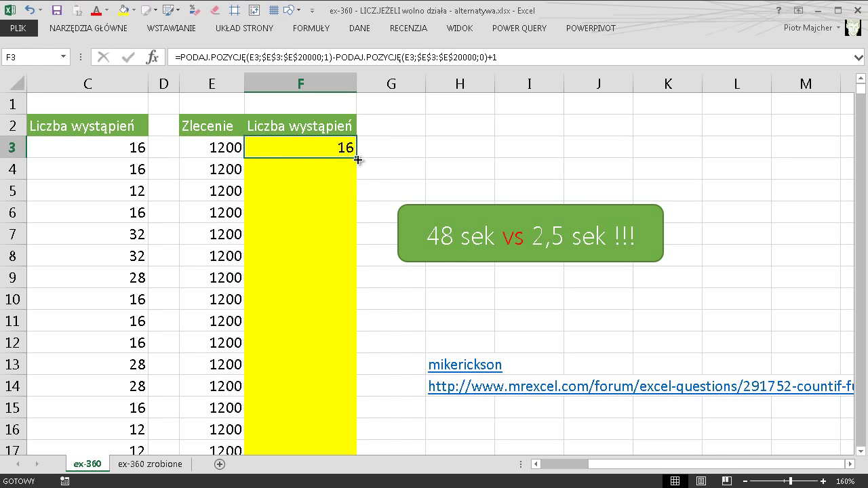
pyautogui.doubleClick(358, 154)
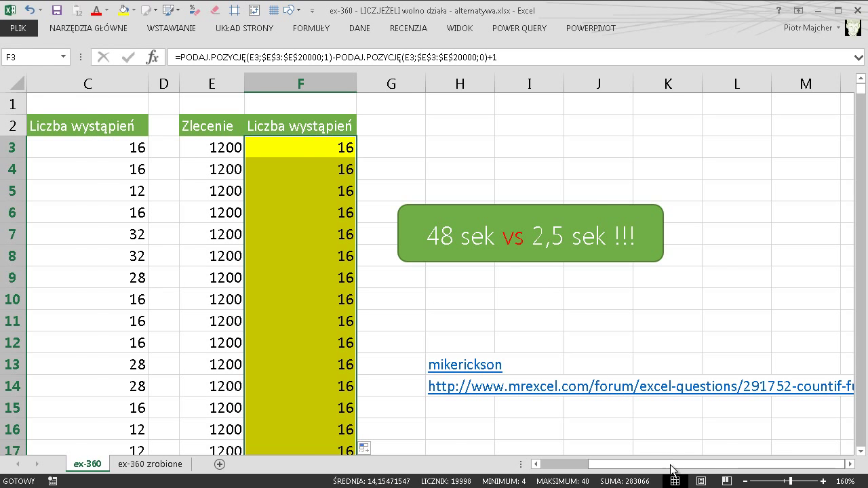
pyautogui.moveTo(669, 467); pyautogui.dragTo(622, 467)
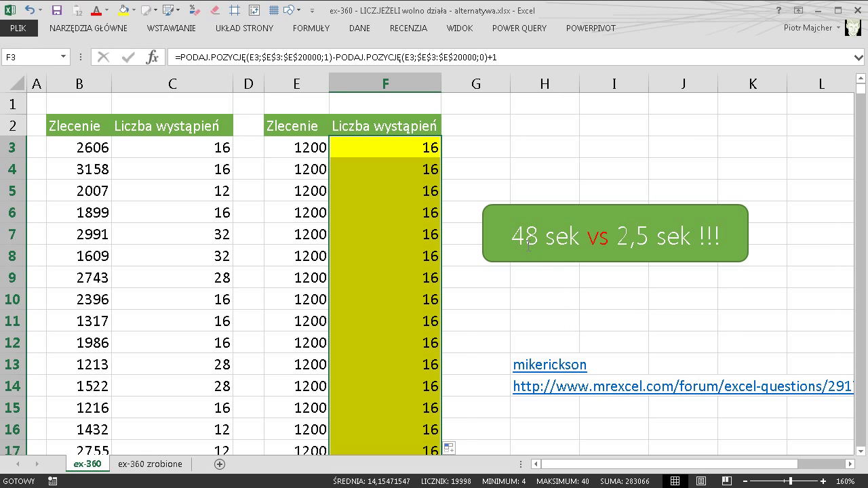